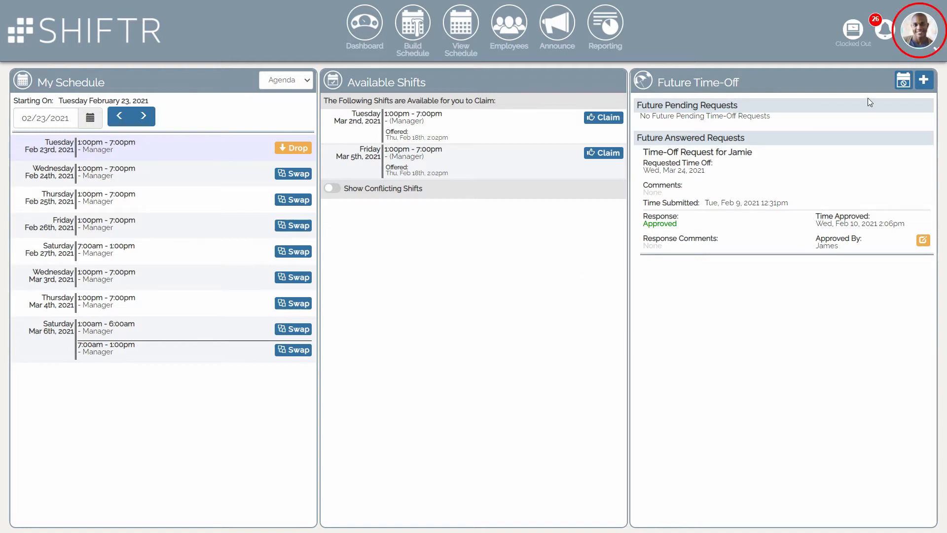
# Step: Open the role management window from the advanced company settings
pyautogui.click(922, 39)
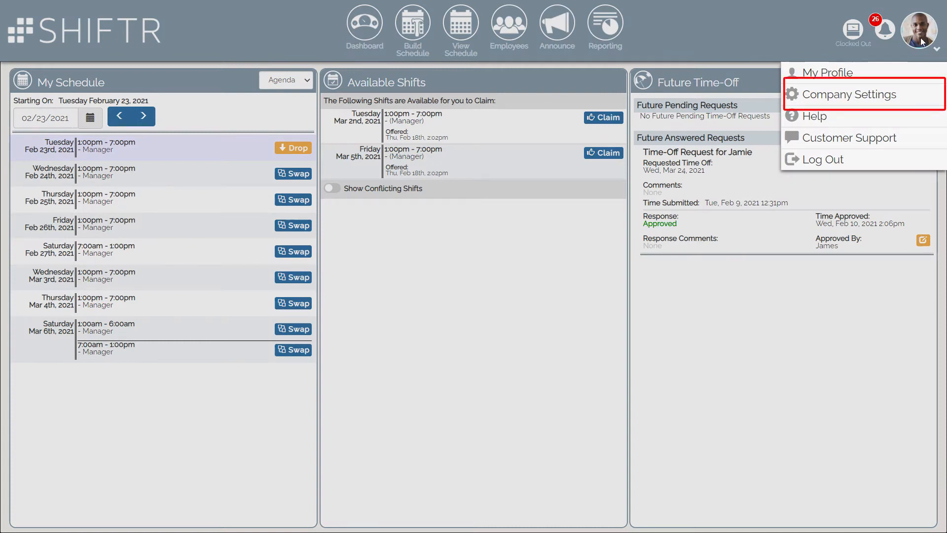
pyautogui.click(921, 95)
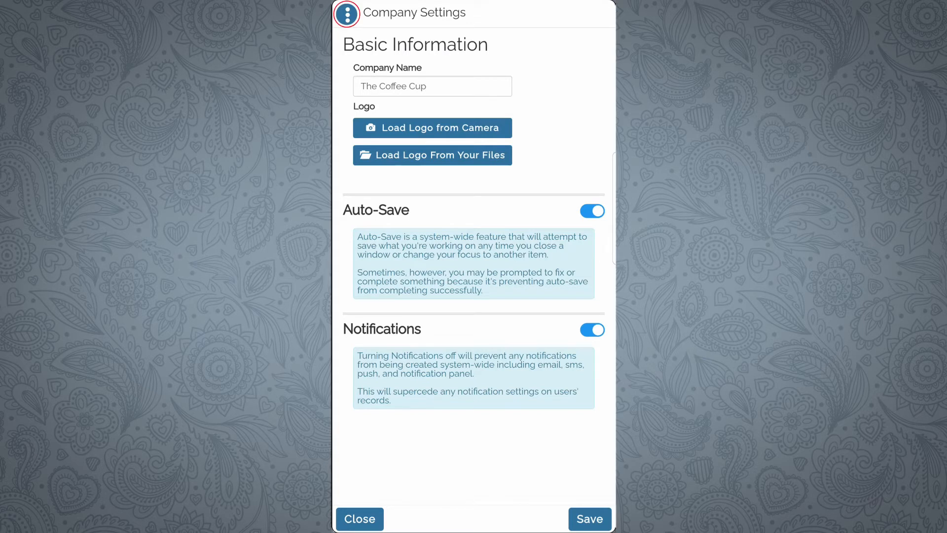
pyautogui.click(347, 14)
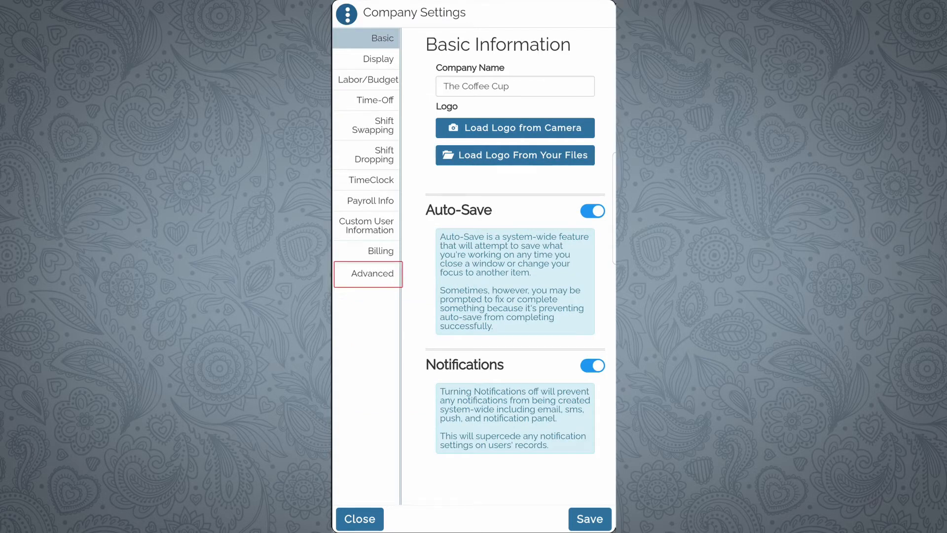
pyautogui.click(371, 275)
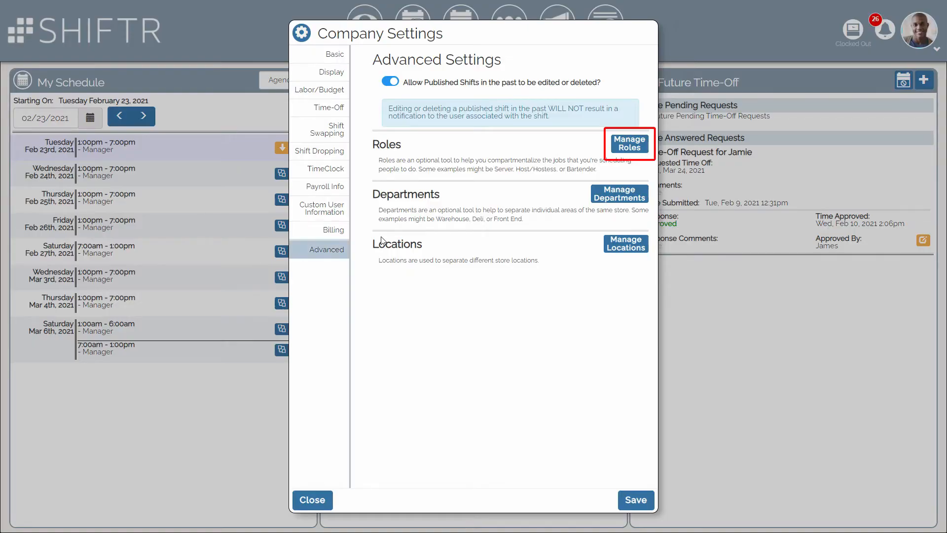
pyautogui.click(636, 150)
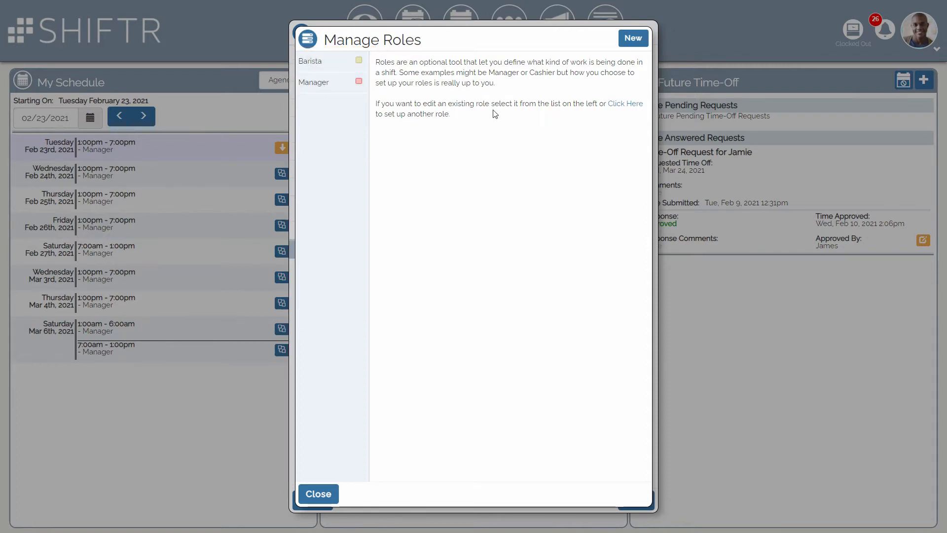
# Step: Start a new role named Clean-Up, leave its description and payroll ID blank, and give it the teal-green colour
pyautogui.click(639, 42)
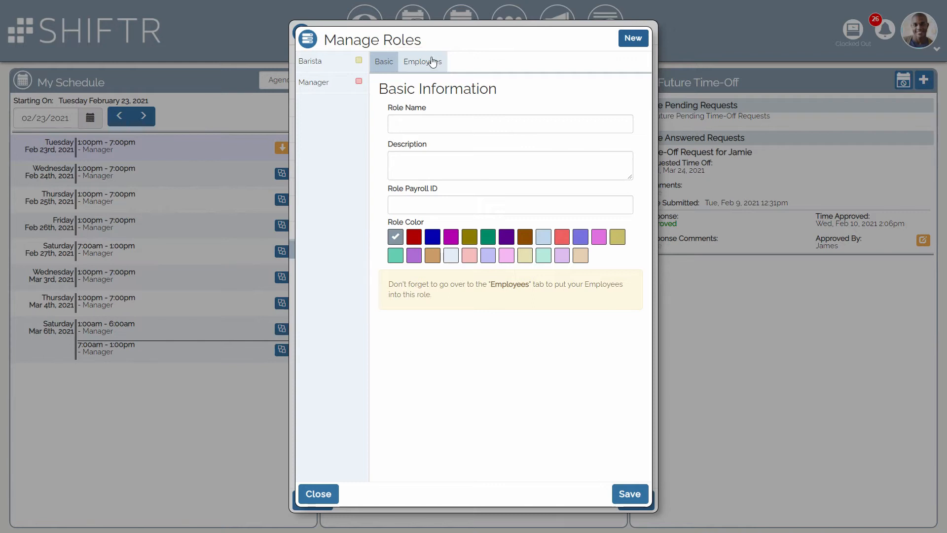
pyautogui.click(465, 126)
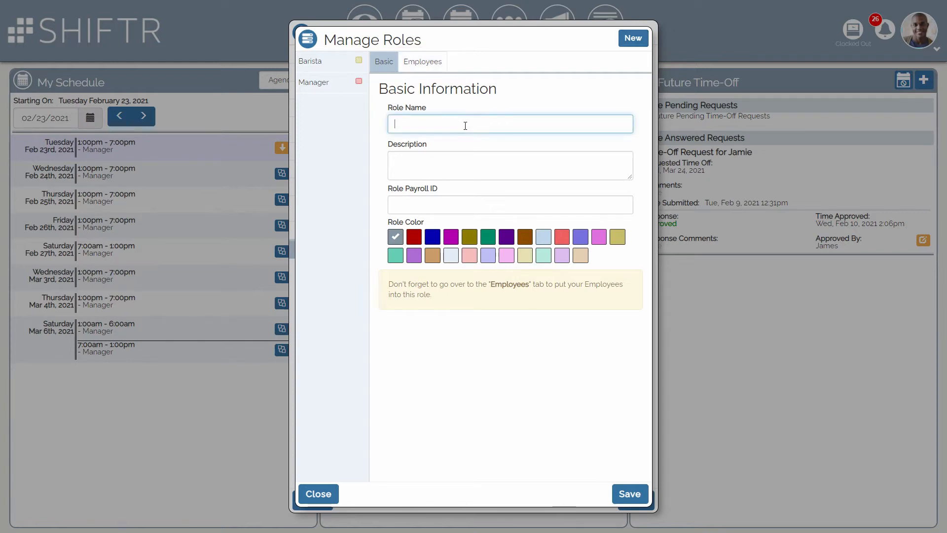
pyautogui.write('Clean-Up')
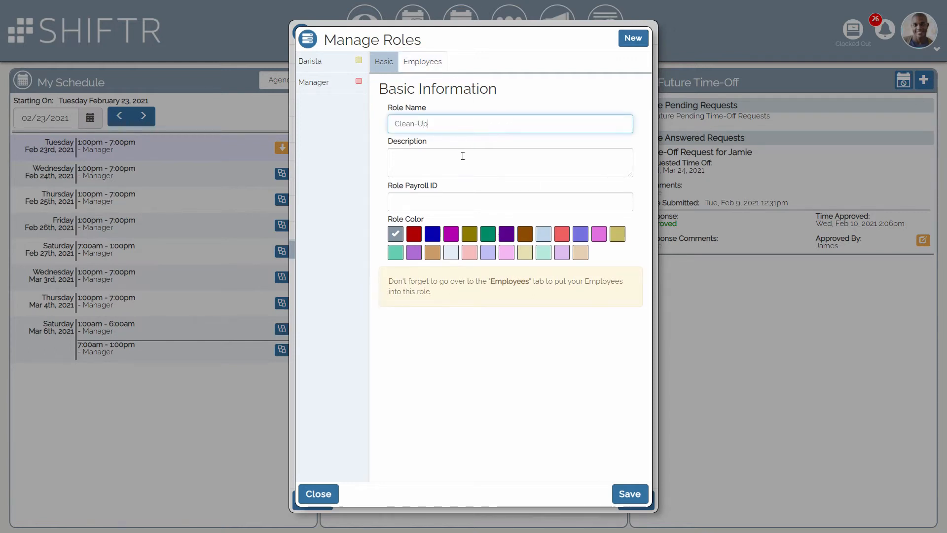
pyautogui.click(463, 159)
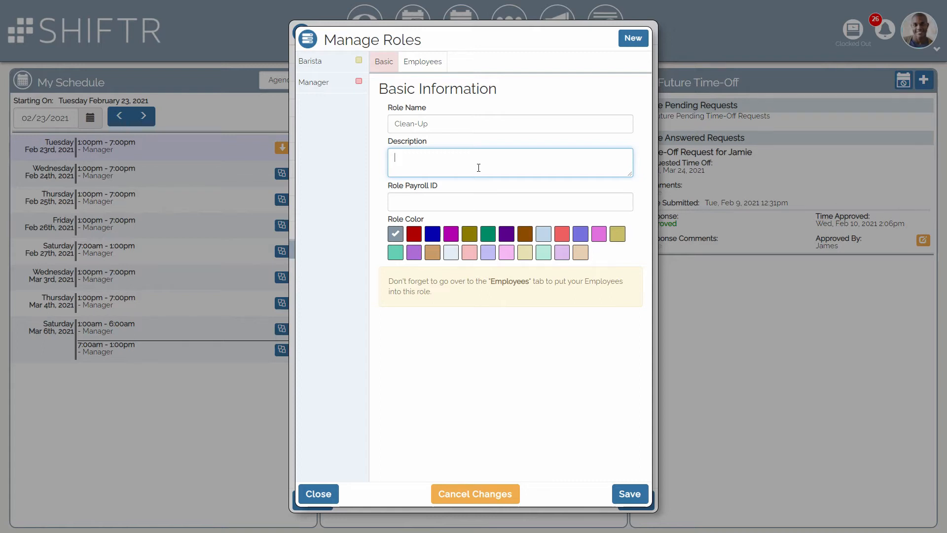
pyautogui.click(479, 206)
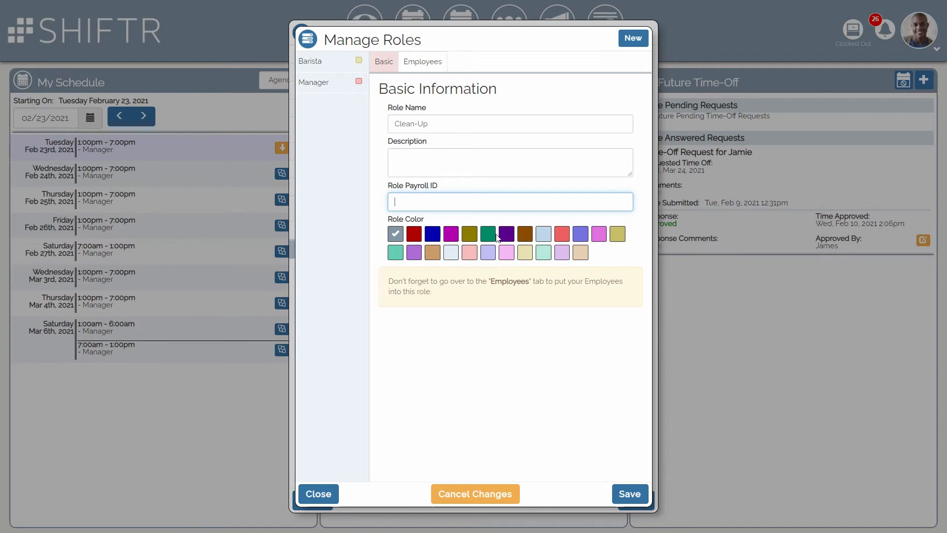
pyautogui.click(396, 253)
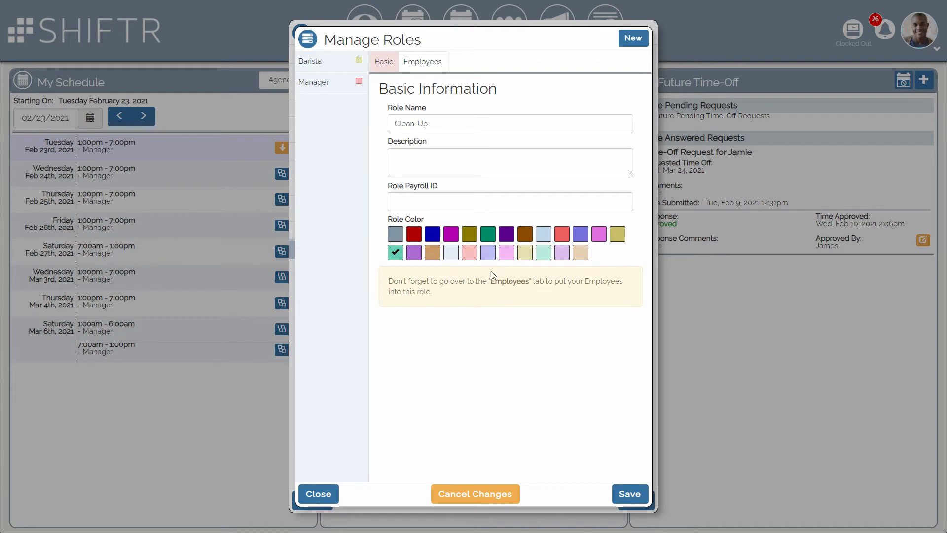
# Step: Assign the fourth, ninth, eleventh and first employees in the available list to the Clean-Up role
pyautogui.click(436, 72)
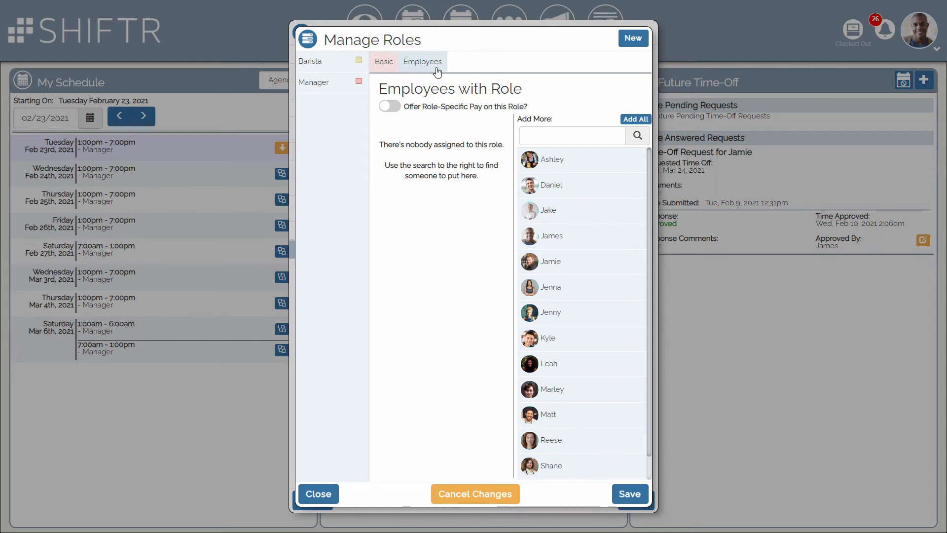
pyautogui.click(562, 241)
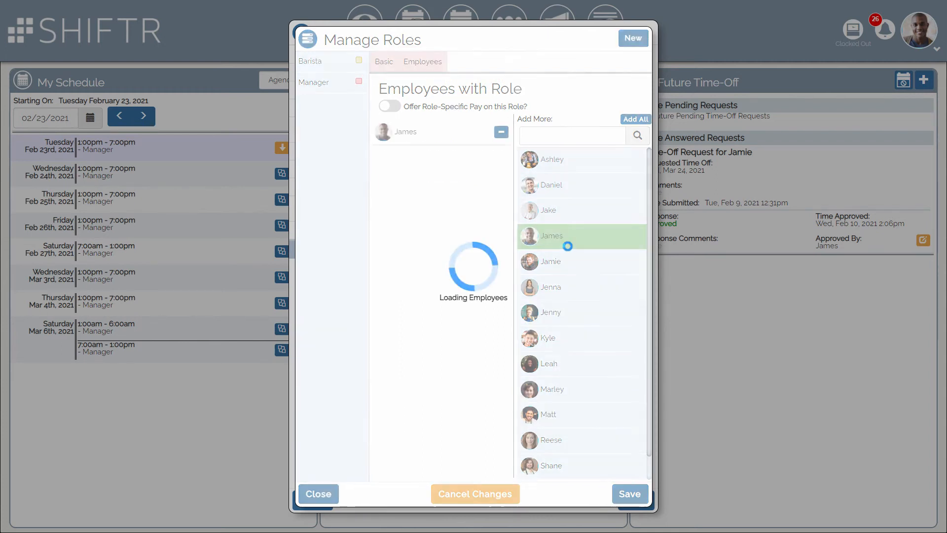
pyautogui.click(581, 367)
pyautogui.click(578, 417)
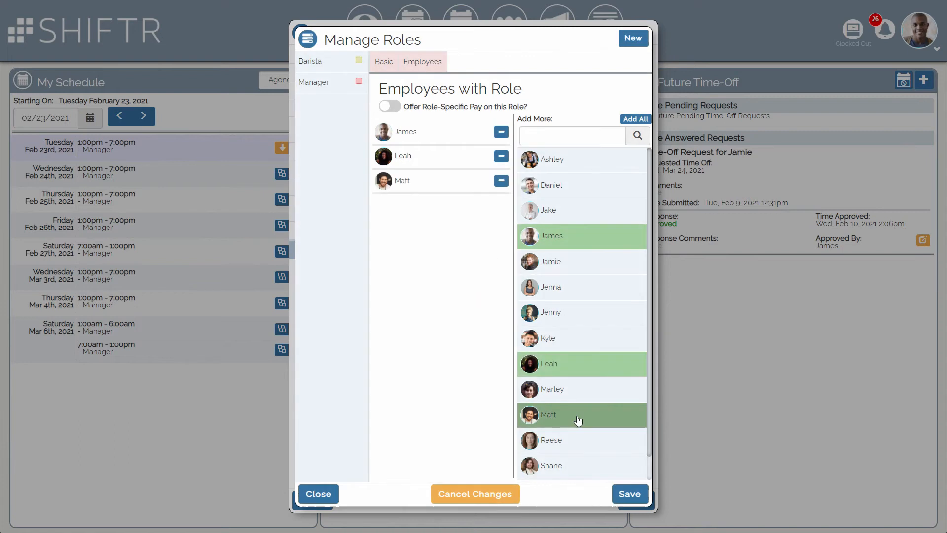
pyautogui.click(581, 170)
# Step: Search for the tenth listed employee by first name, add that person to the role and clear the search
pyautogui.click(577, 136)
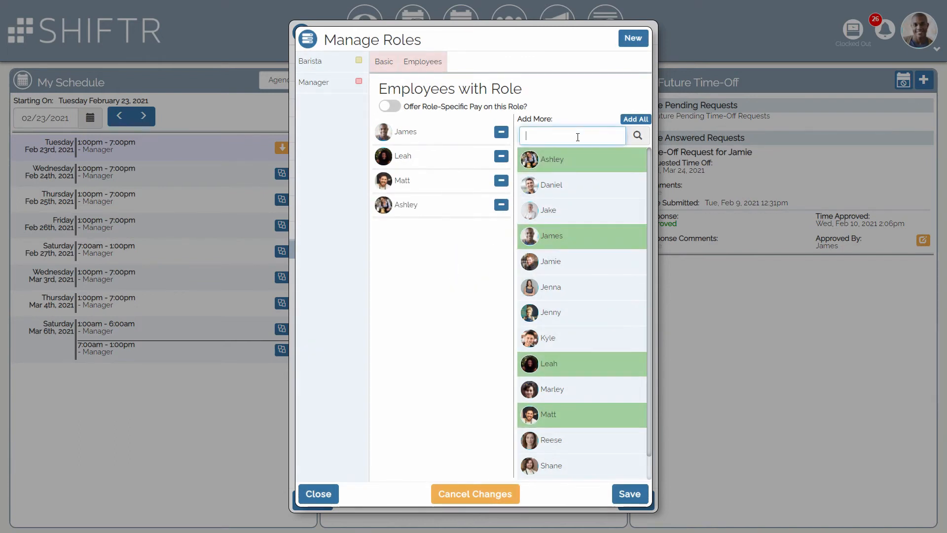
pyautogui.write('Marley')
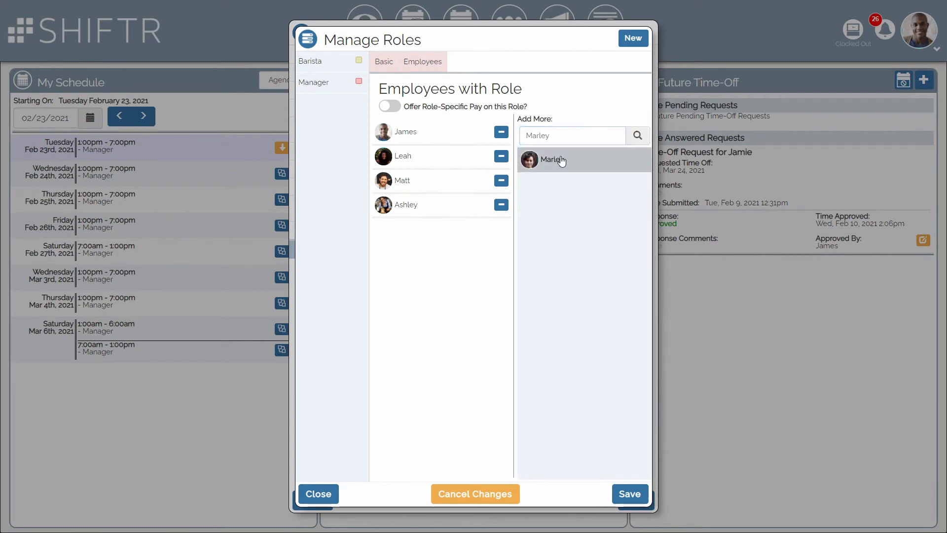
pyautogui.click(561, 160)
pyautogui.doubleClick(563, 142)
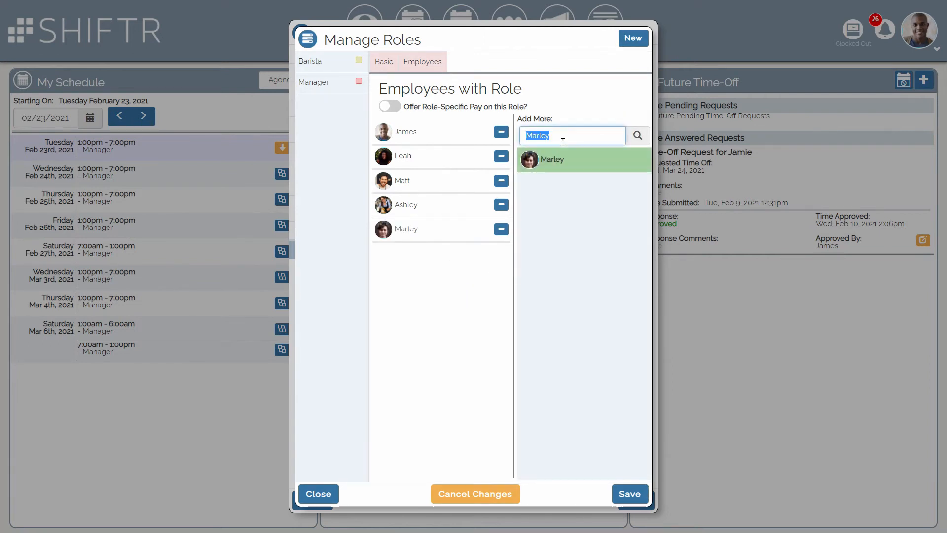
pyautogui.press('BackSpace')
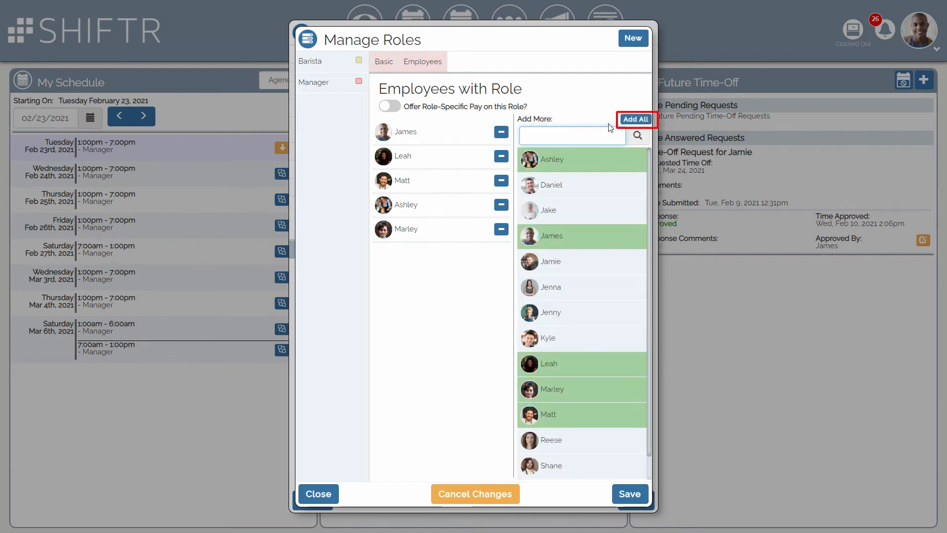
# Step: Assign all employees to the role and remove the first, third and eighth people of the available list from it
pyautogui.click(637, 120)
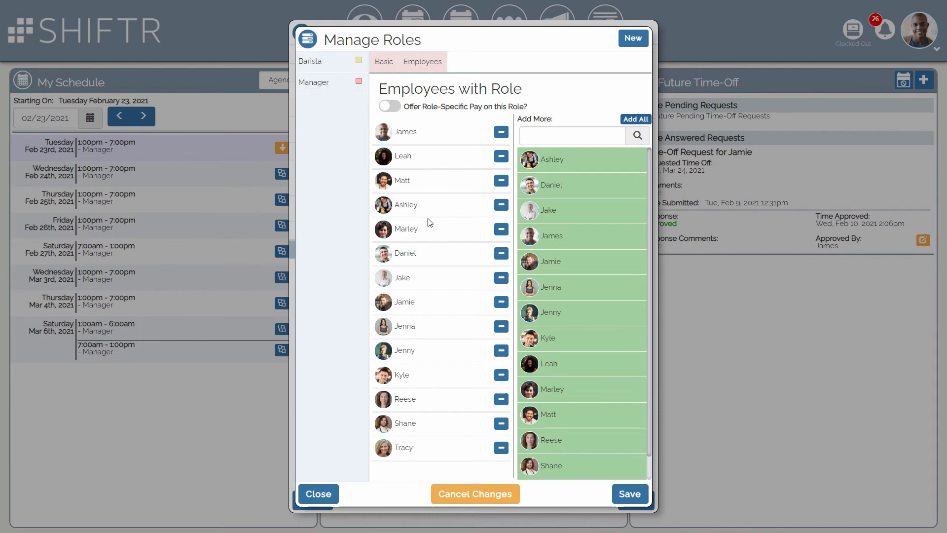
pyautogui.click(502, 278)
pyautogui.click(509, 209)
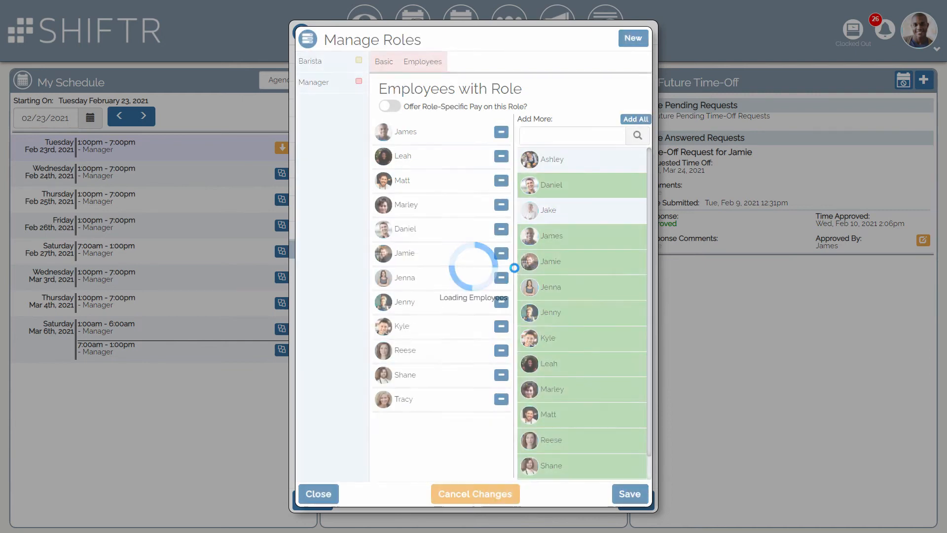
pyautogui.click(505, 328)
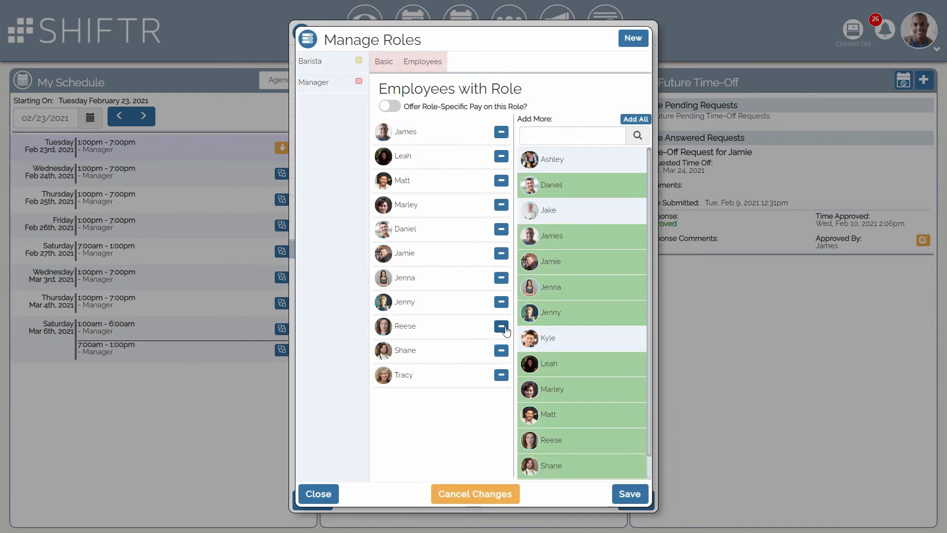
# Step: Enable role-specific pay, set the first assigned employee's alternative hourly pay to $15.00, and save the Clean-Up role
pyautogui.click(396, 109)
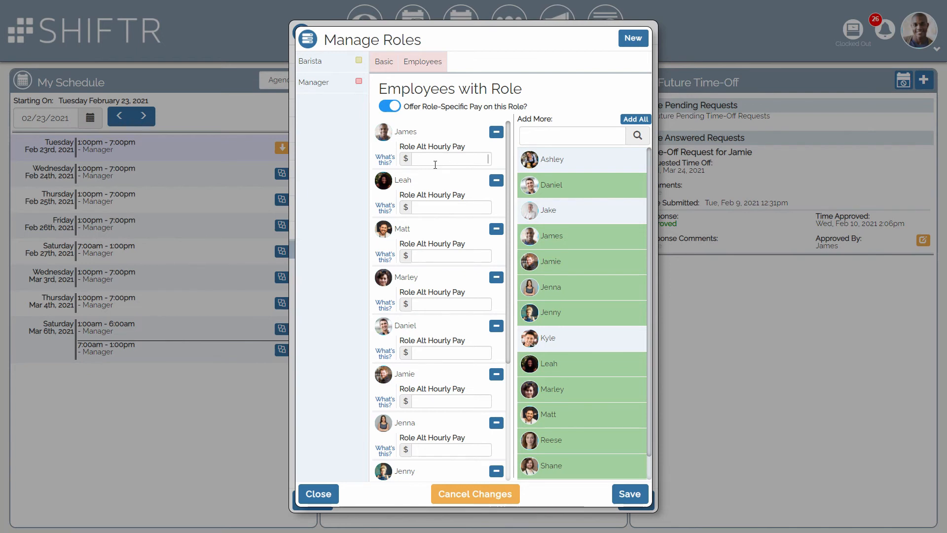
pyautogui.click(435, 165)
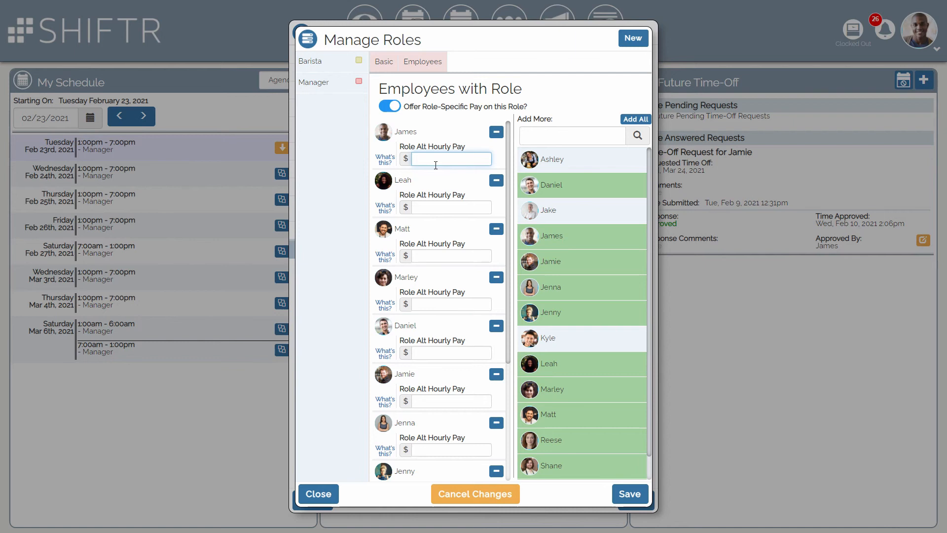
pyautogui.write('15.00')
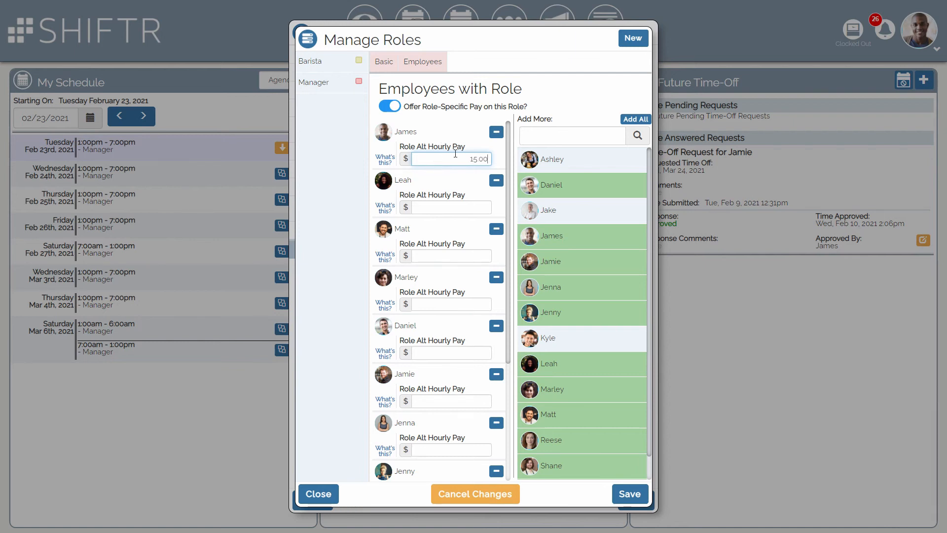
pyautogui.click(500, 162)
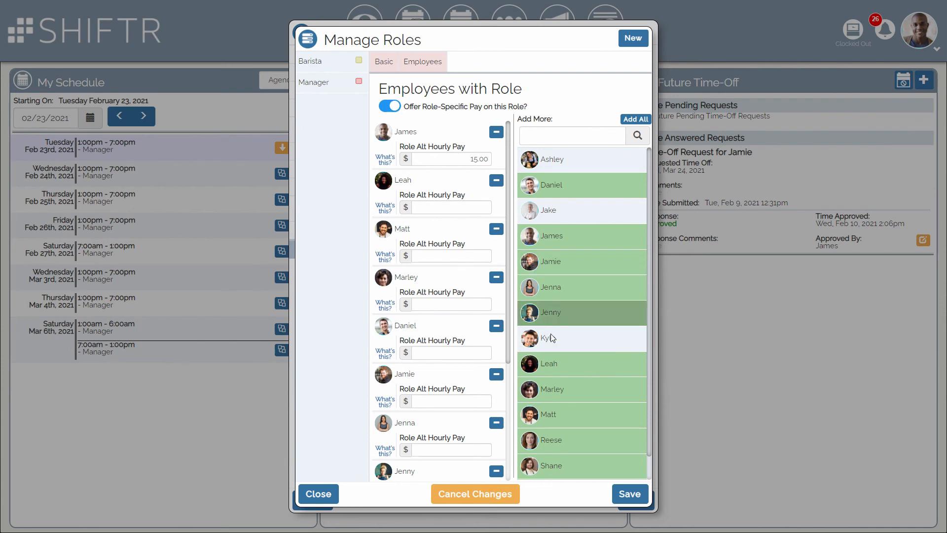
pyautogui.click(630, 495)
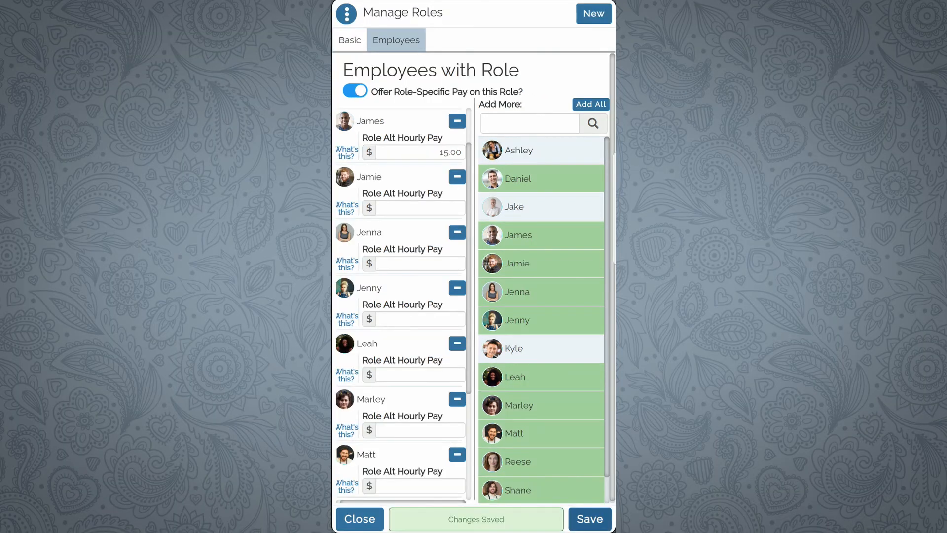
# Step: Examine the saved Clean-Up role and the Barista role in the list of roles
pyautogui.click(347, 13)
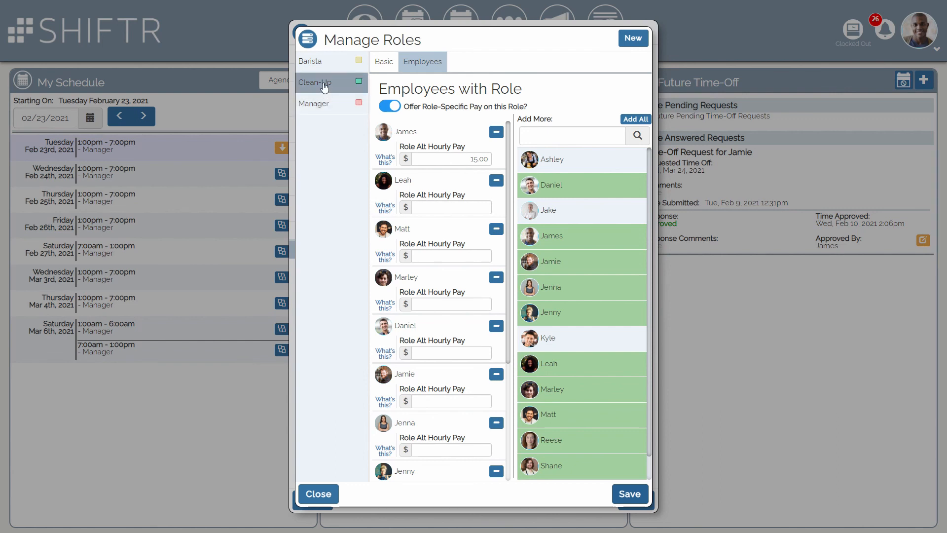
pyautogui.click(325, 87)
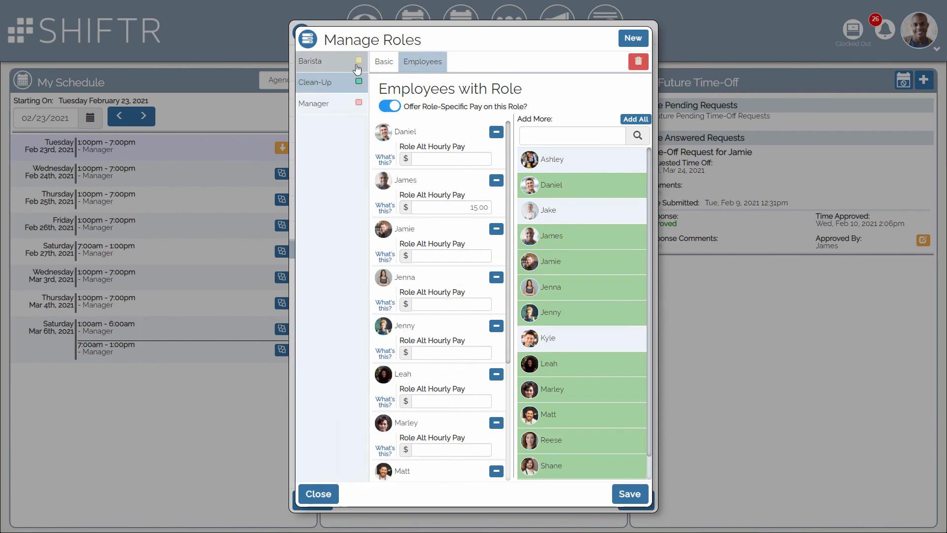
pyautogui.click(338, 63)
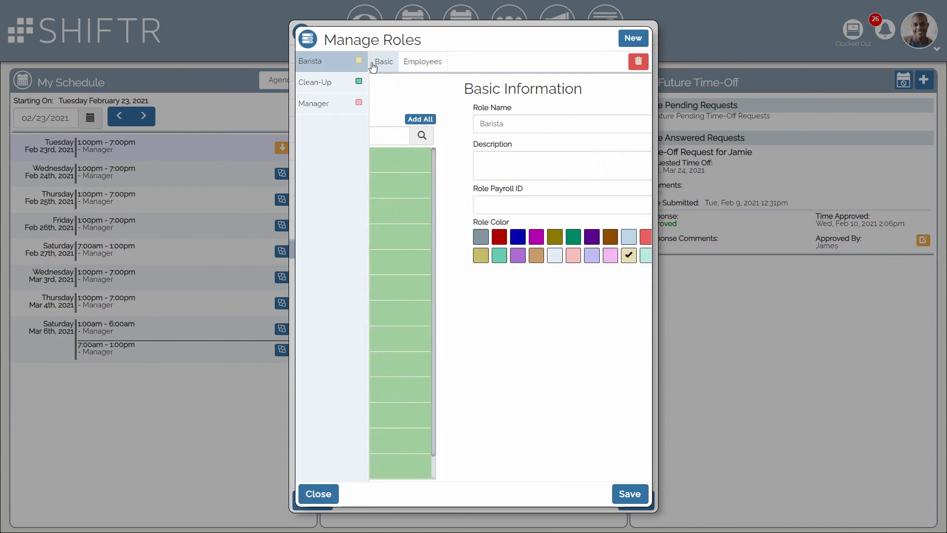
# Step: Delete the Clean-Up role
pyautogui.click(332, 87)
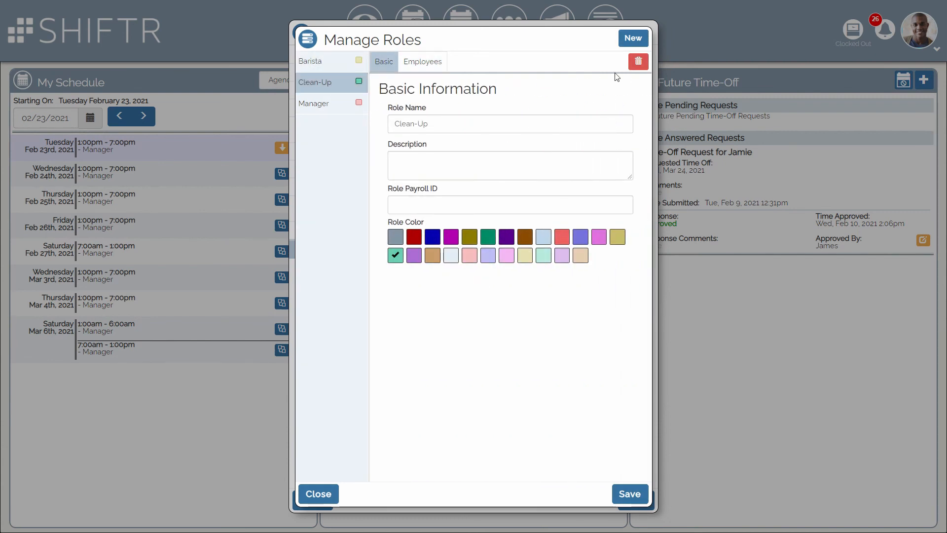
pyautogui.click(639, 62)
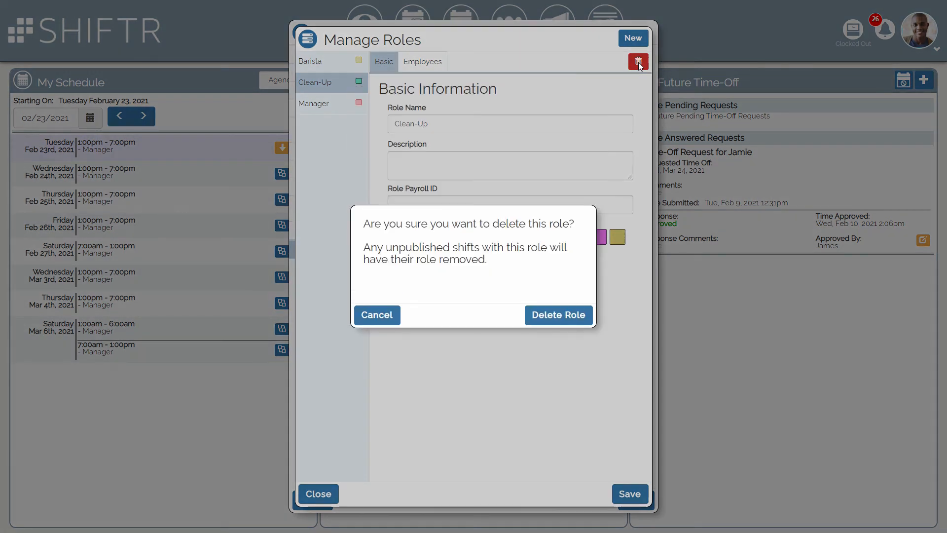
pyautogui.click(570, 314)
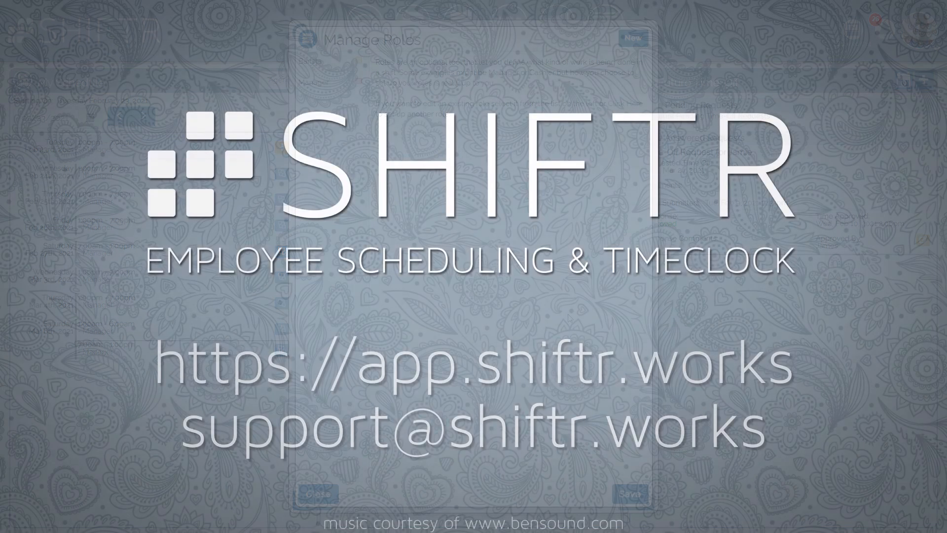